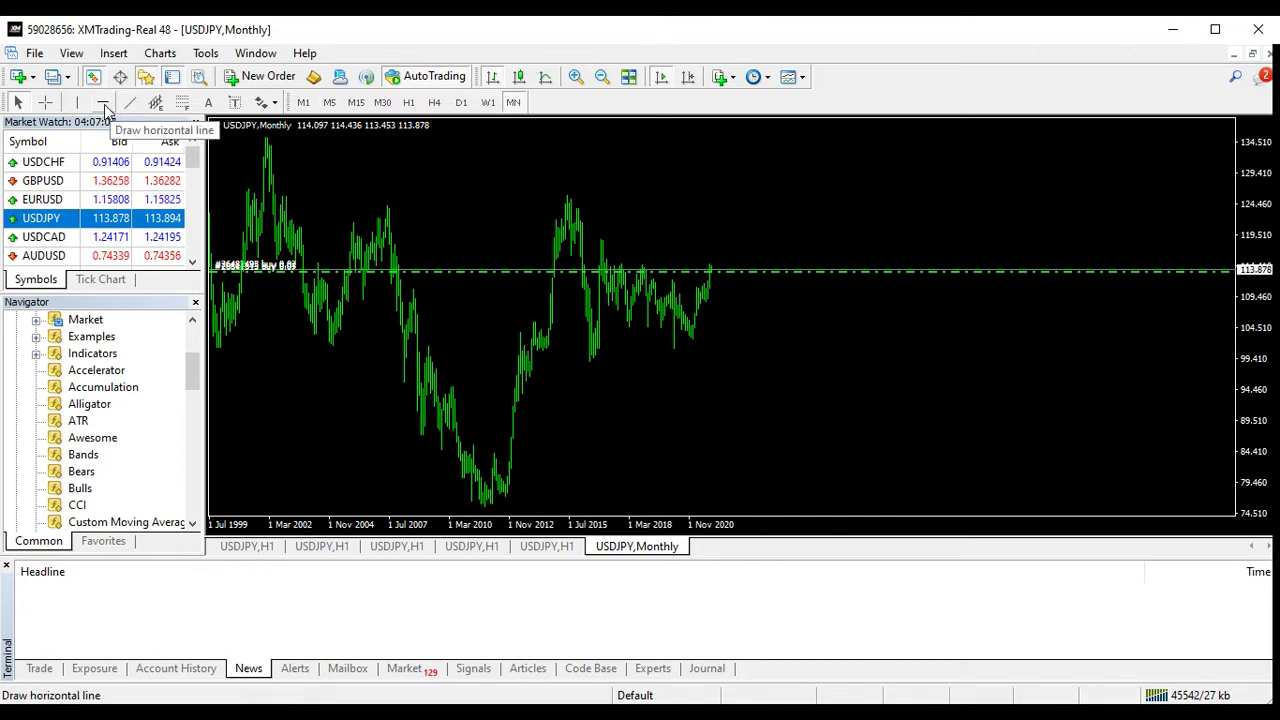
- Draw a red falling trendline from the 2002 monthly high through the 2007 high
{"action": "left_click", "coordinate": [130, 104]}
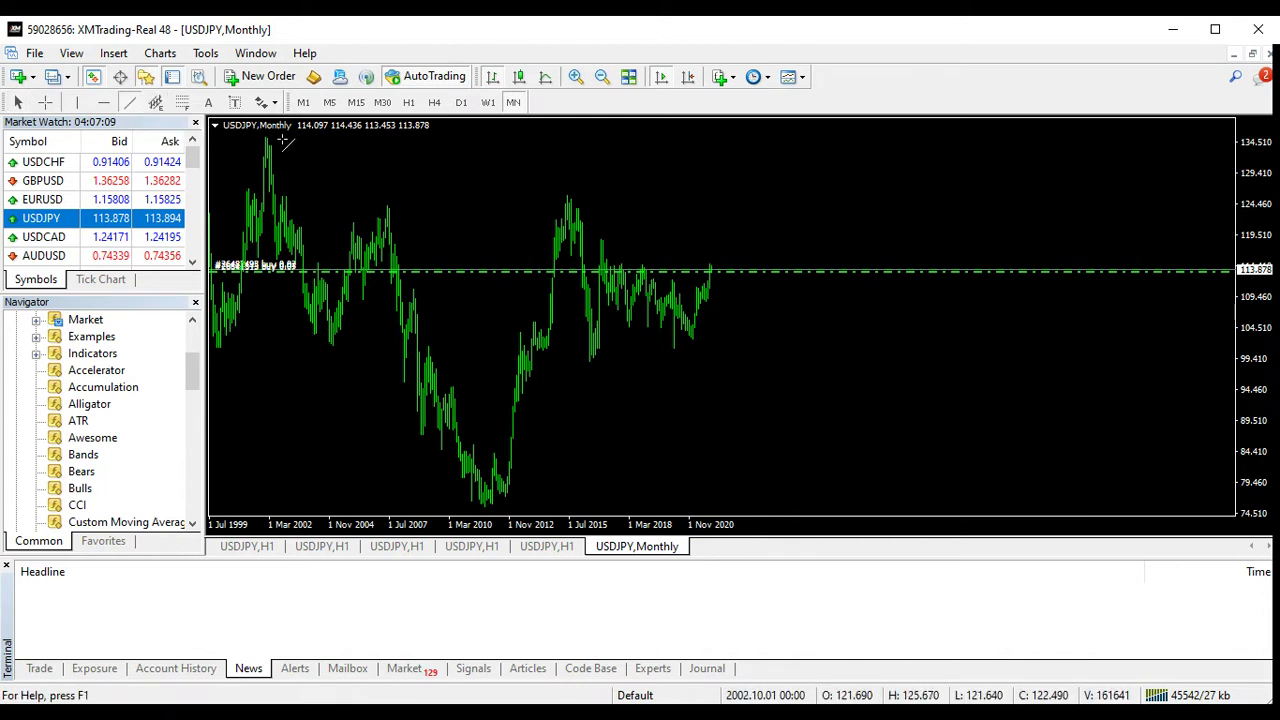
{"action": "left_click_drag", "start_coordinate": [266, 135], "coordinate": [411, 218]}
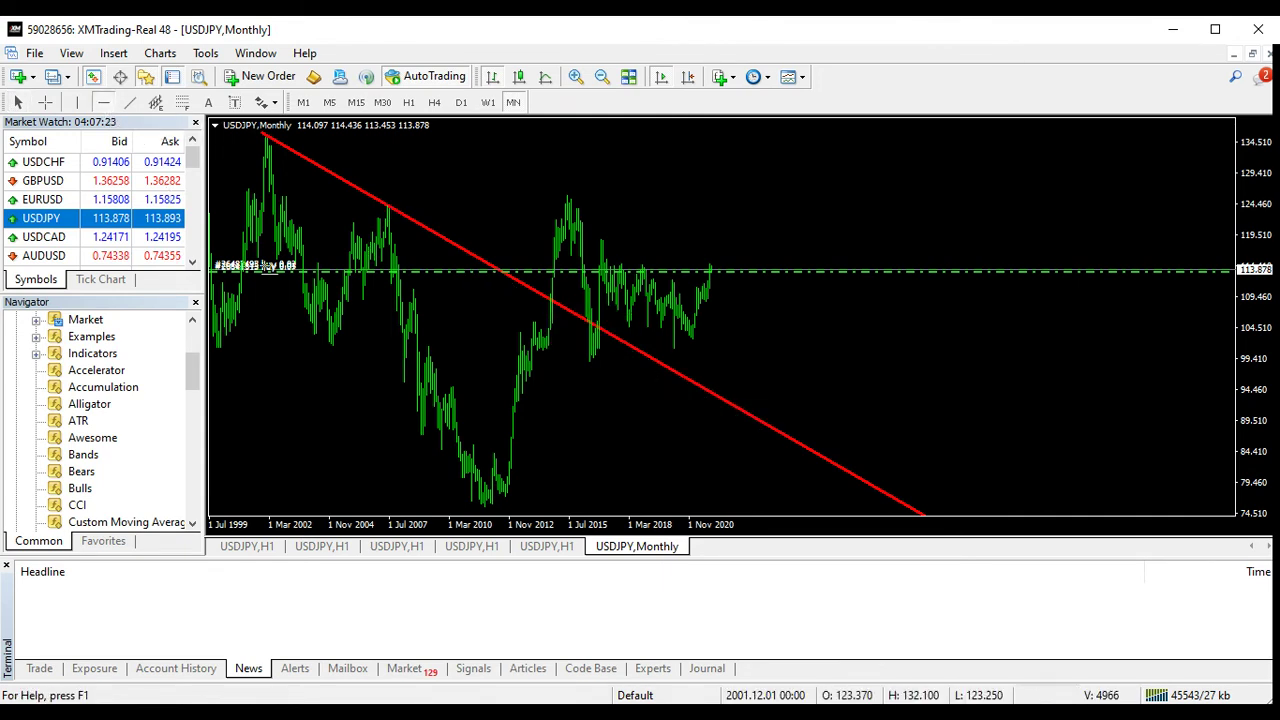
- Place a green horizontal line and lower it onto the support level near 103
{"action": "left_click", "coordinate": [283, 327]}
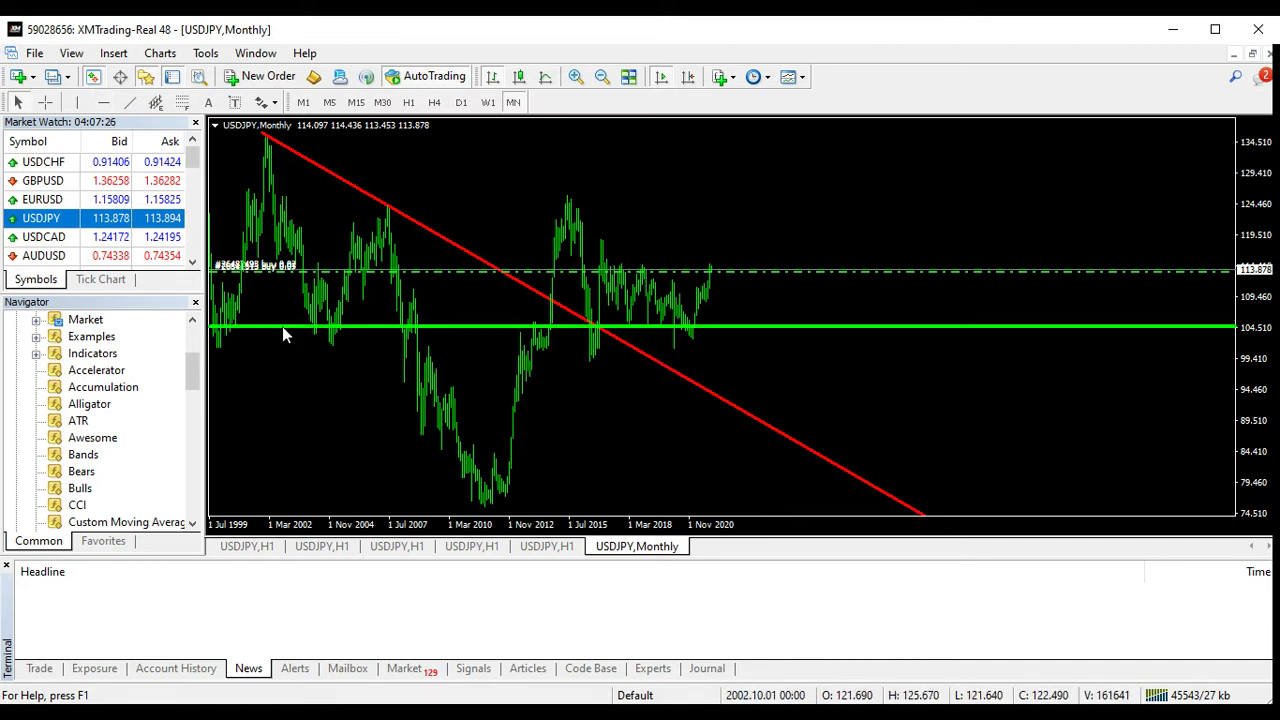
{"action": "double_click", "coordinate": [363, 328]}
{"action": "left_click_drag", "start_coordinate": [363, 328], "coordinate": [363, 342]}
{"action": "double_click", "coordinate": [364, 342]}
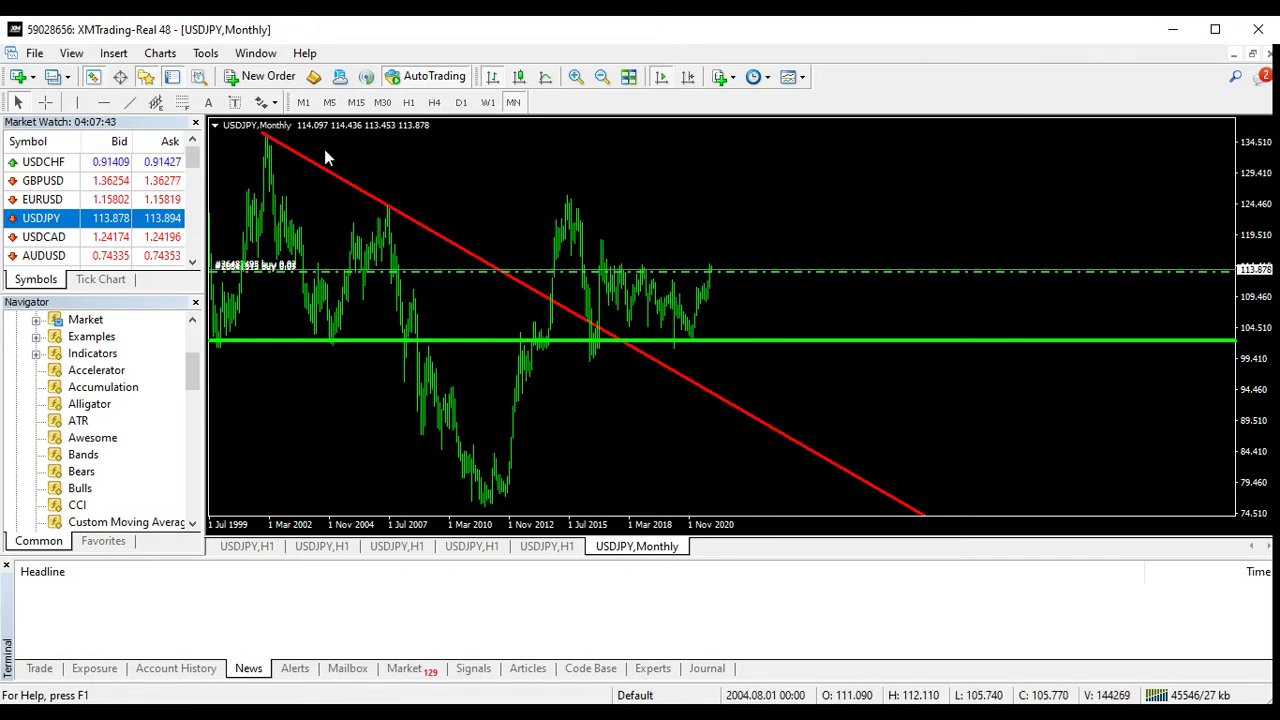
- Add green horizontal lines at the 135.6 top and the 77.236 lowest trough
{"action": "left_click", "coordinate": [104, 102]}
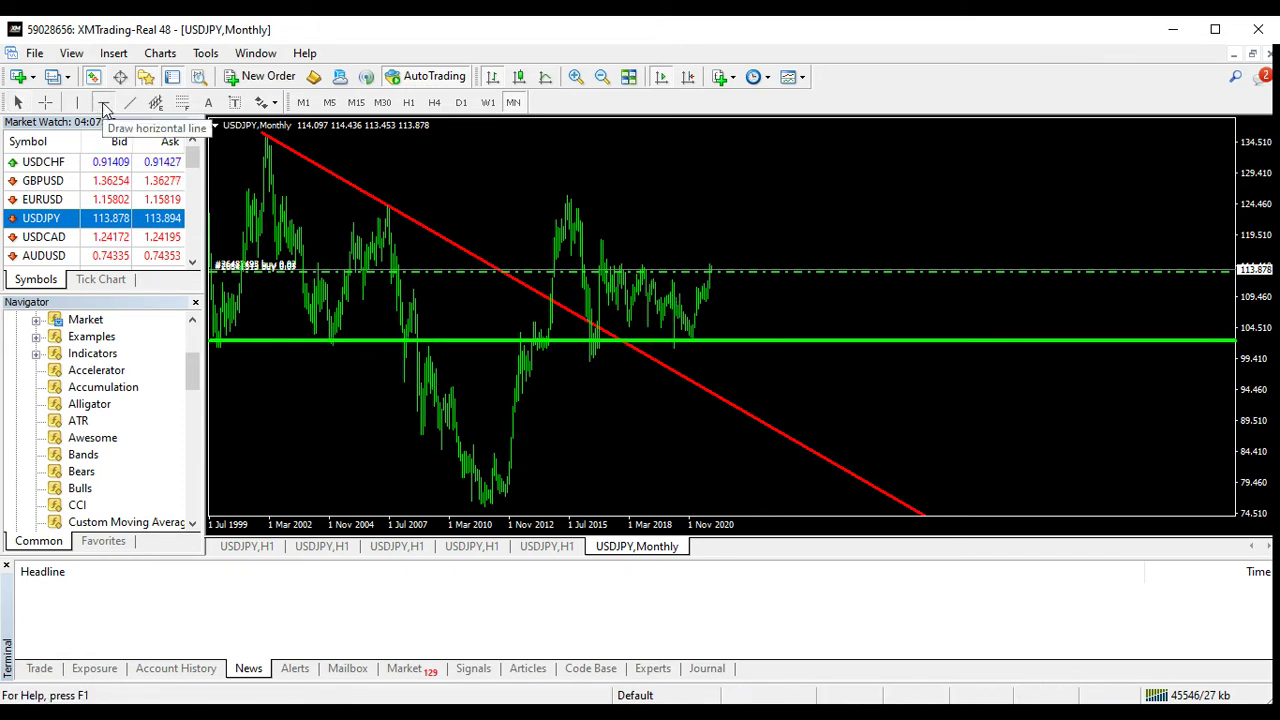
{"action": "left_click", "coordinate": [294, 142]}
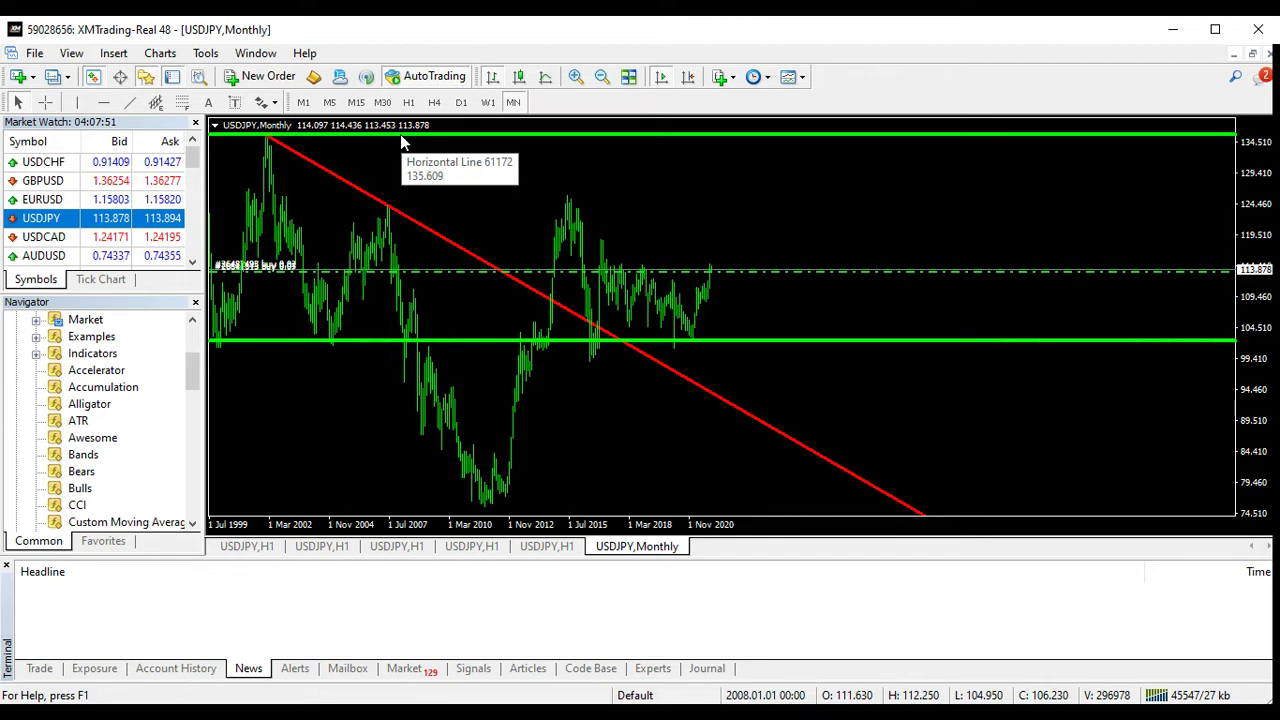
{"action": "left_click", "coordinate": [104, 102]}
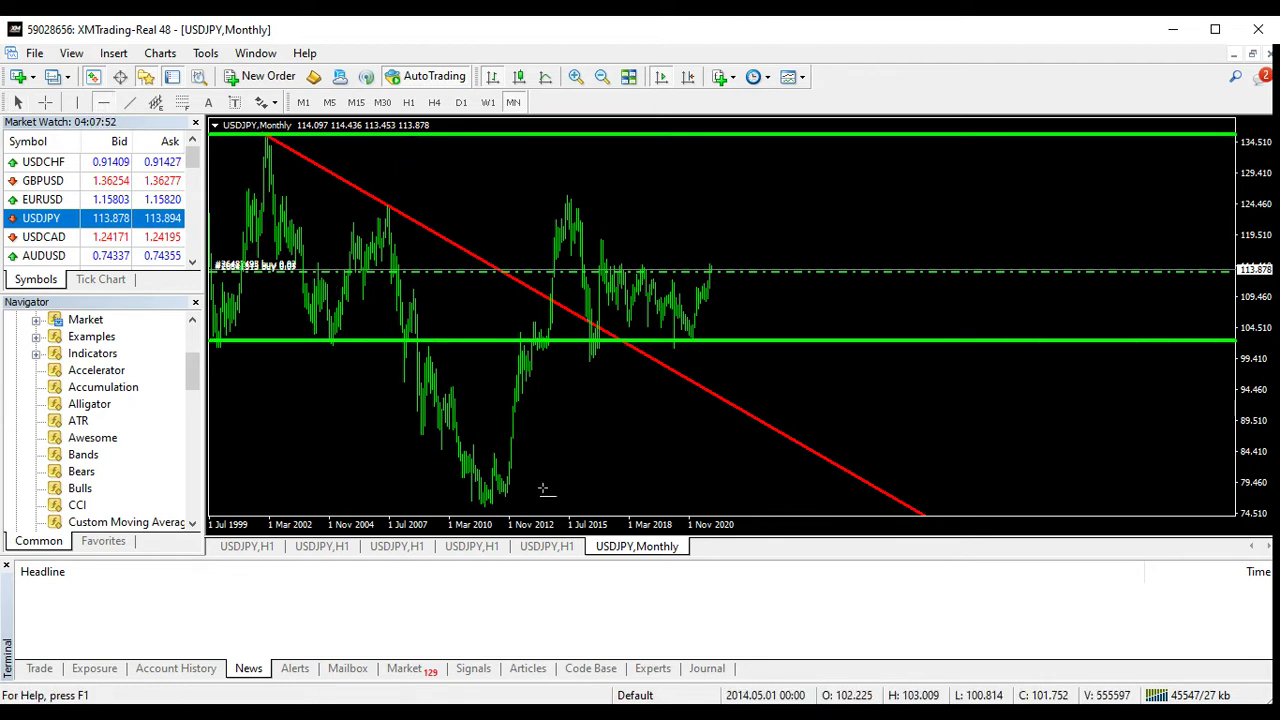
{"action": "left_click", "coordinate": [536, 496]}
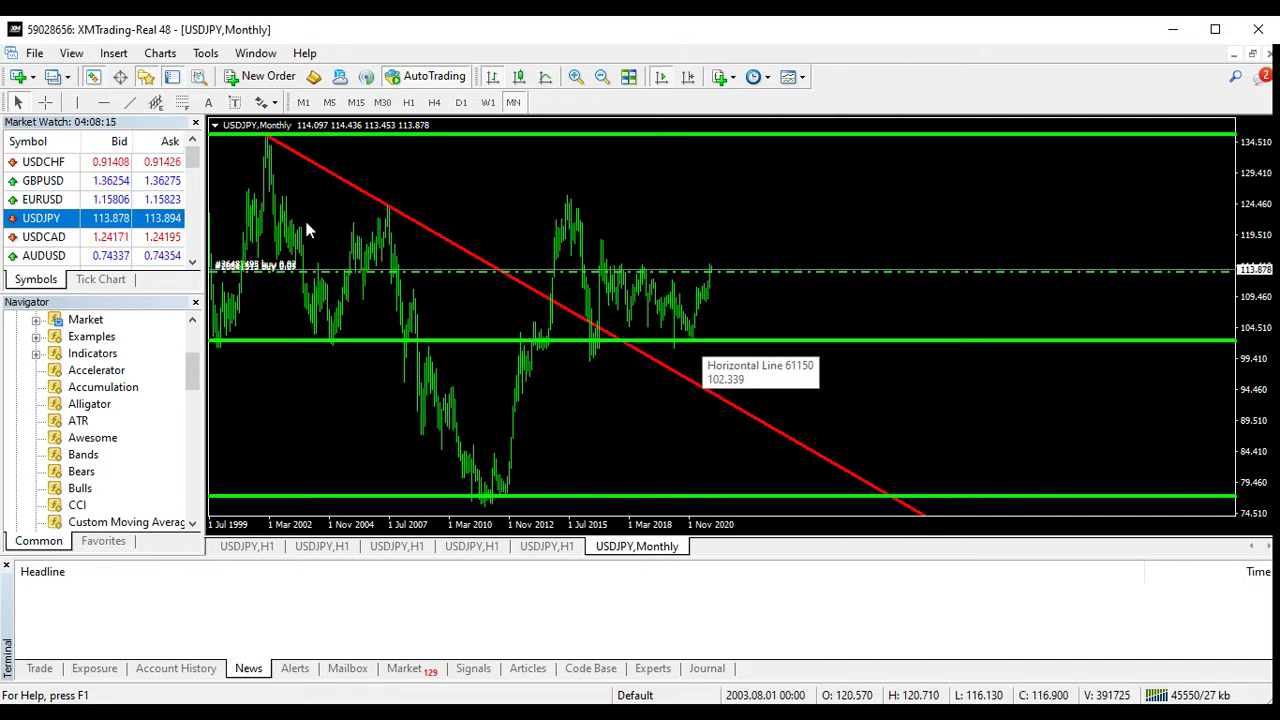
- Draw two red trendlines: one falling from the 2015 peak, one rising from the lowest trough
{"action": "left_click", "coordinate": [129, 102]}
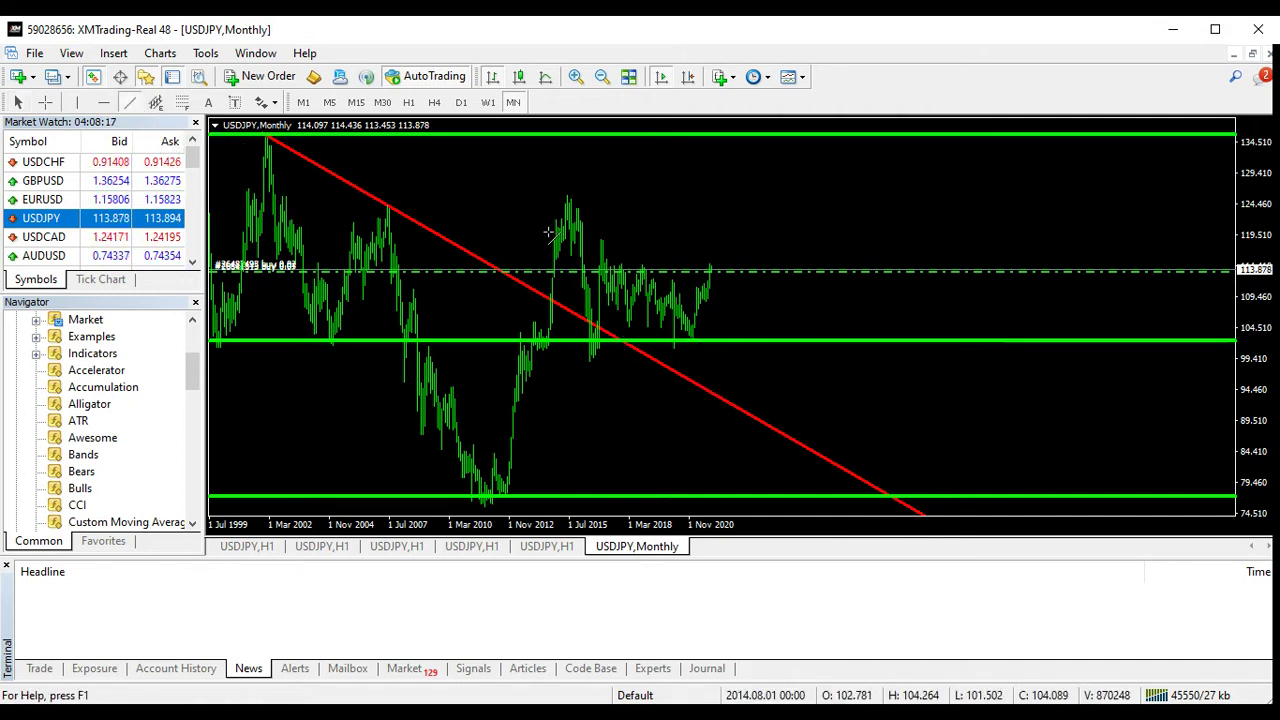
{"action": "left_click_drag", "start_coordinate": [563, 188], "coordinate": [649, 260]}
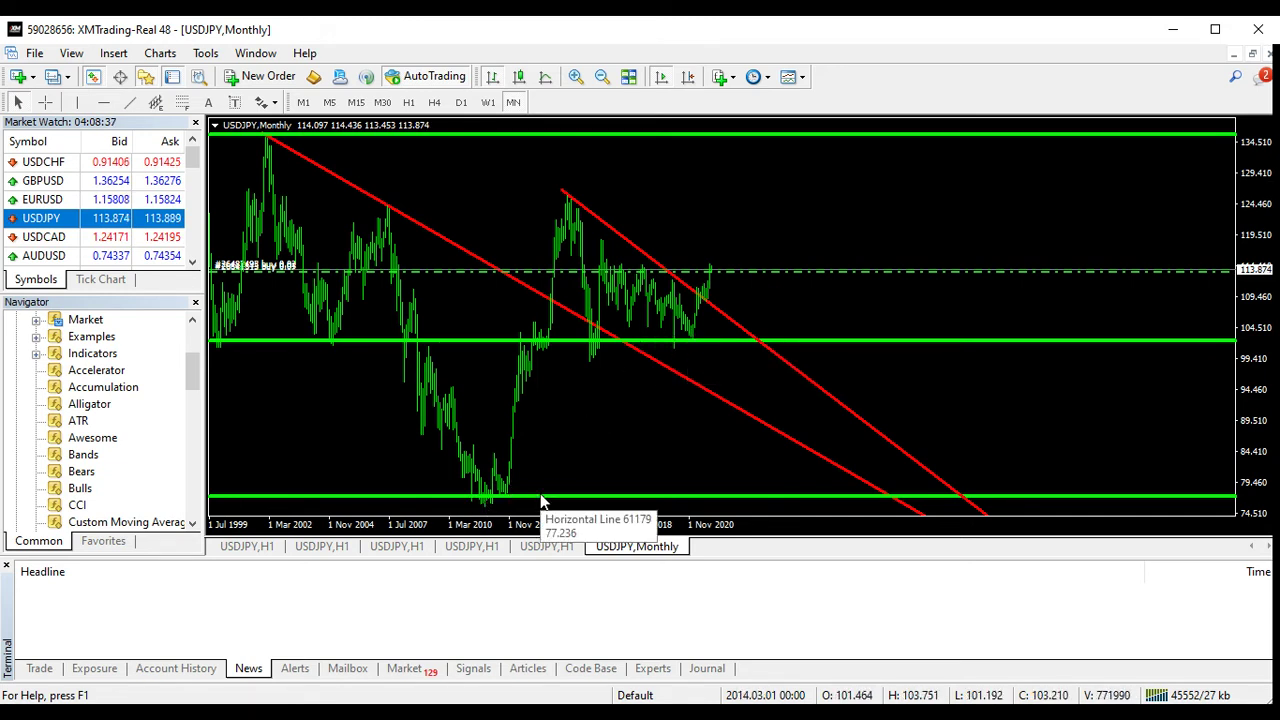
{"action": "left_click", "coordinate": [129, 102]}
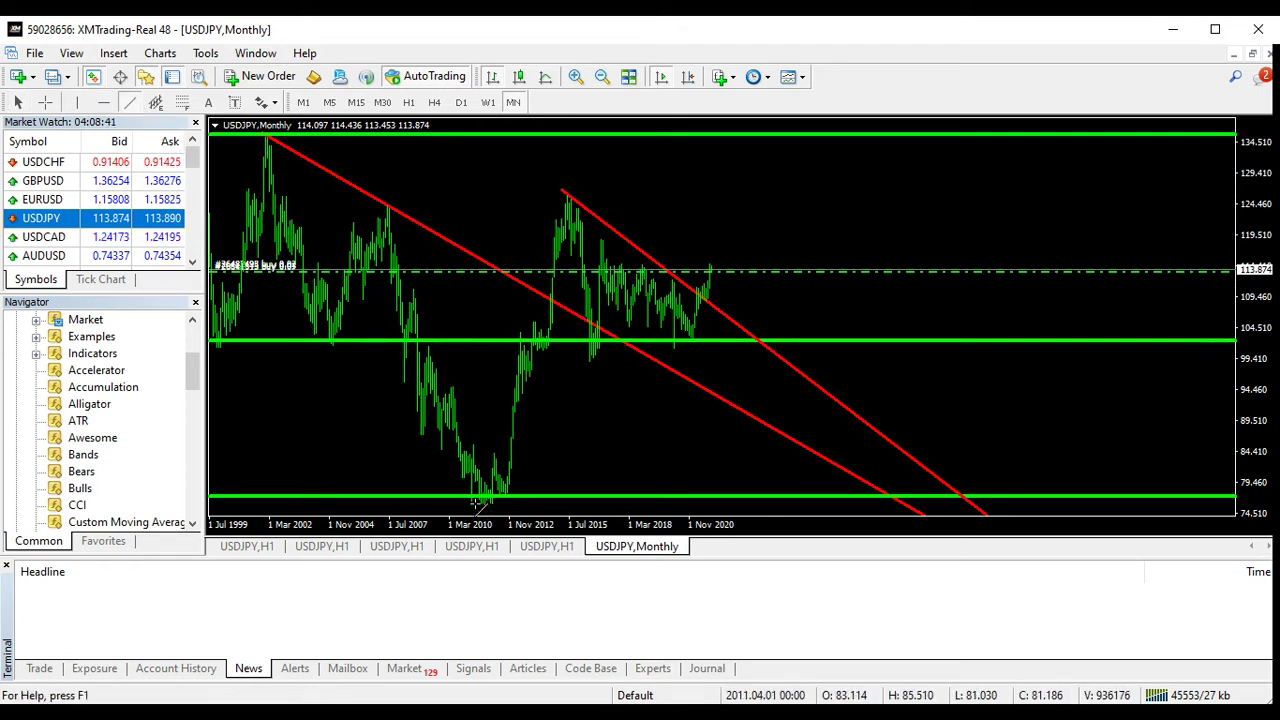
{"action": "left_click_drag", "start_coordinate": [472, 503], "coordinate": [728, 320]}
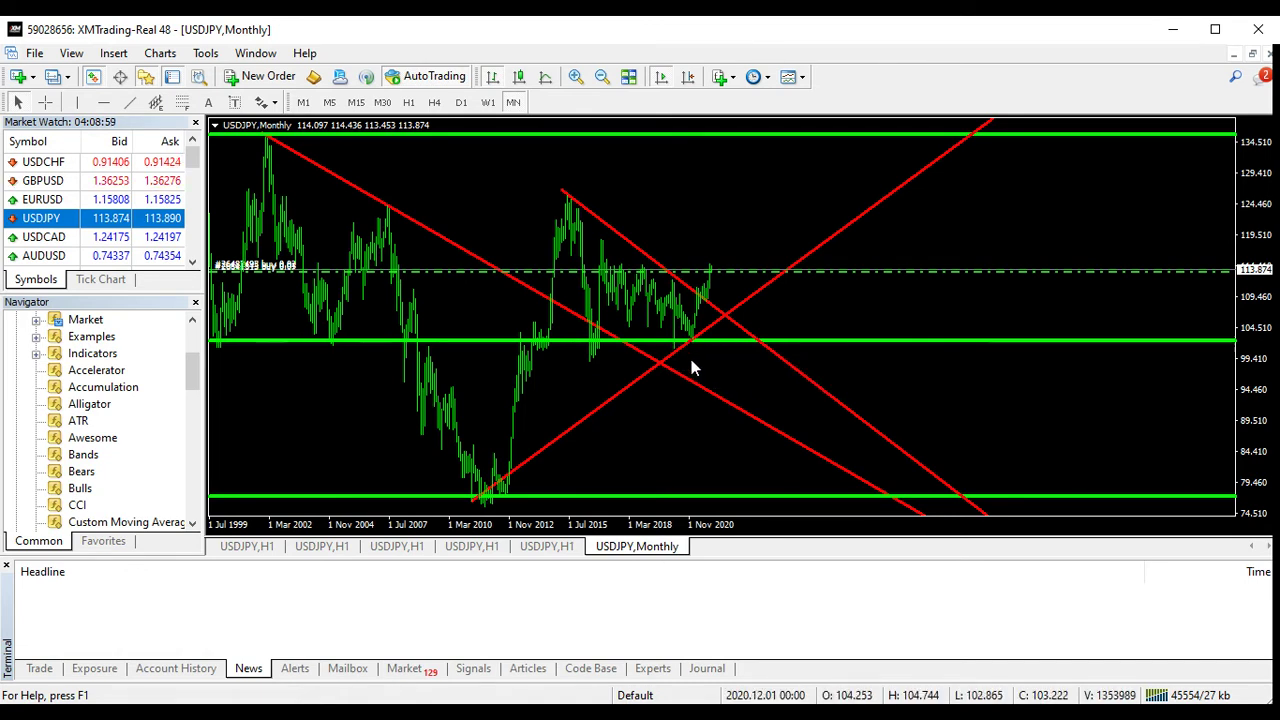
- Switch USDJPY to the W1 timeframe and enable Chart Shift for space after the last bar
{"action": "left_click", "coordinate": [488, 104]}
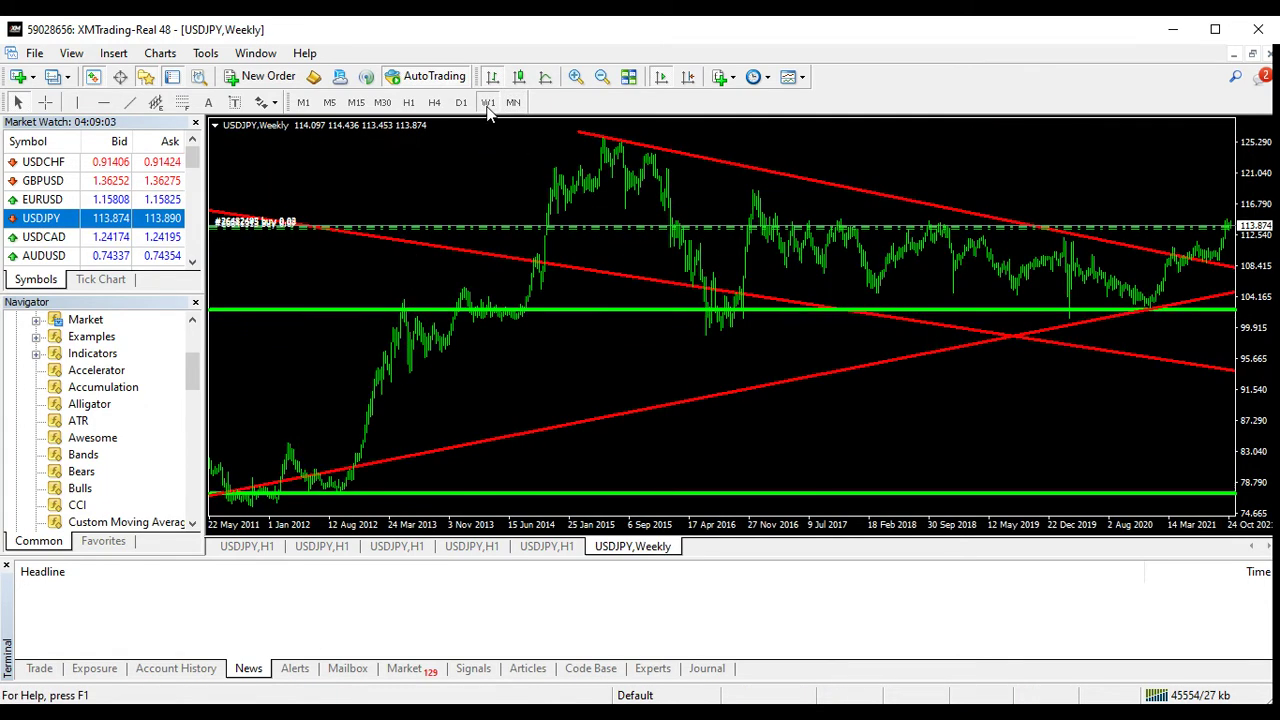
{"action": "left_click", "coordinate": [688, 79]}
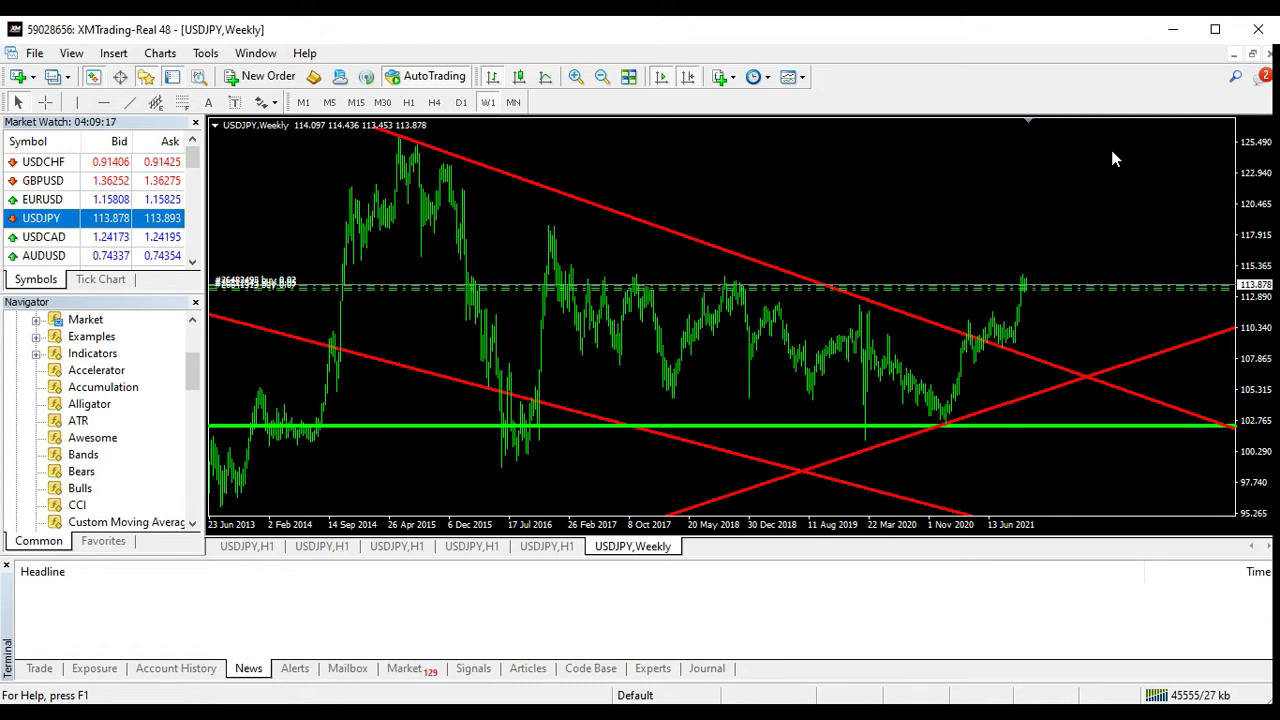
- Switch to the H1 timeframe and zoom out to show September through November
{"action": "left_click", "coordinate": [407, 103]}
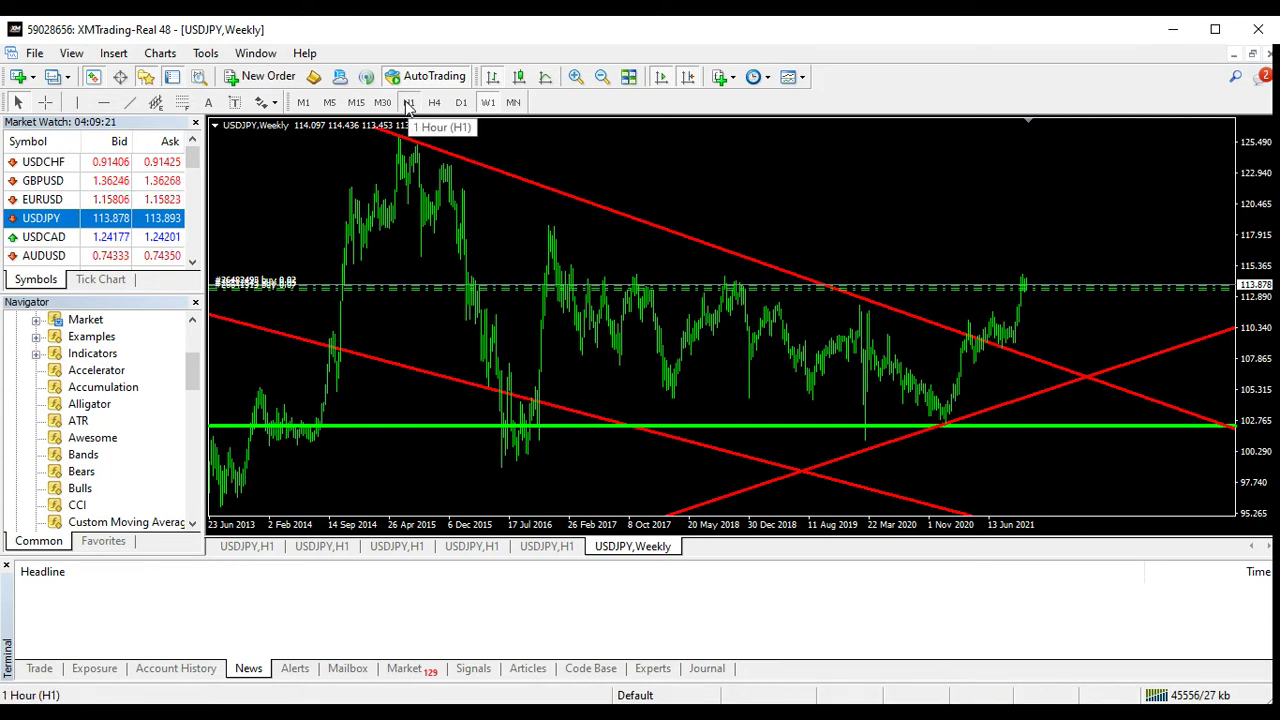
{"action": "left_click_drag", "start_coordinate": [695, 404], "coordinate": [502, 409]}
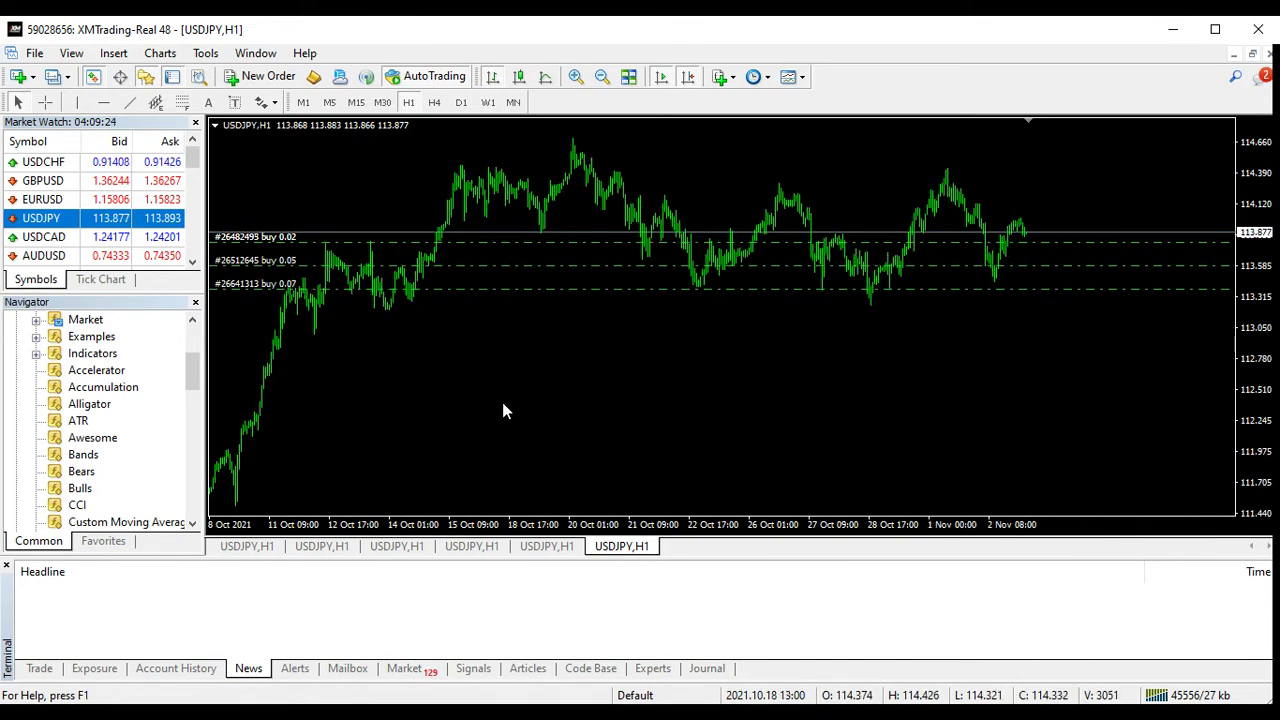
{"action": "left_click", "coordinate": [603, 78]}
{"action": "left_click_drag", "start_coordinate": [741, 386], "coordinate": [690, 368]}
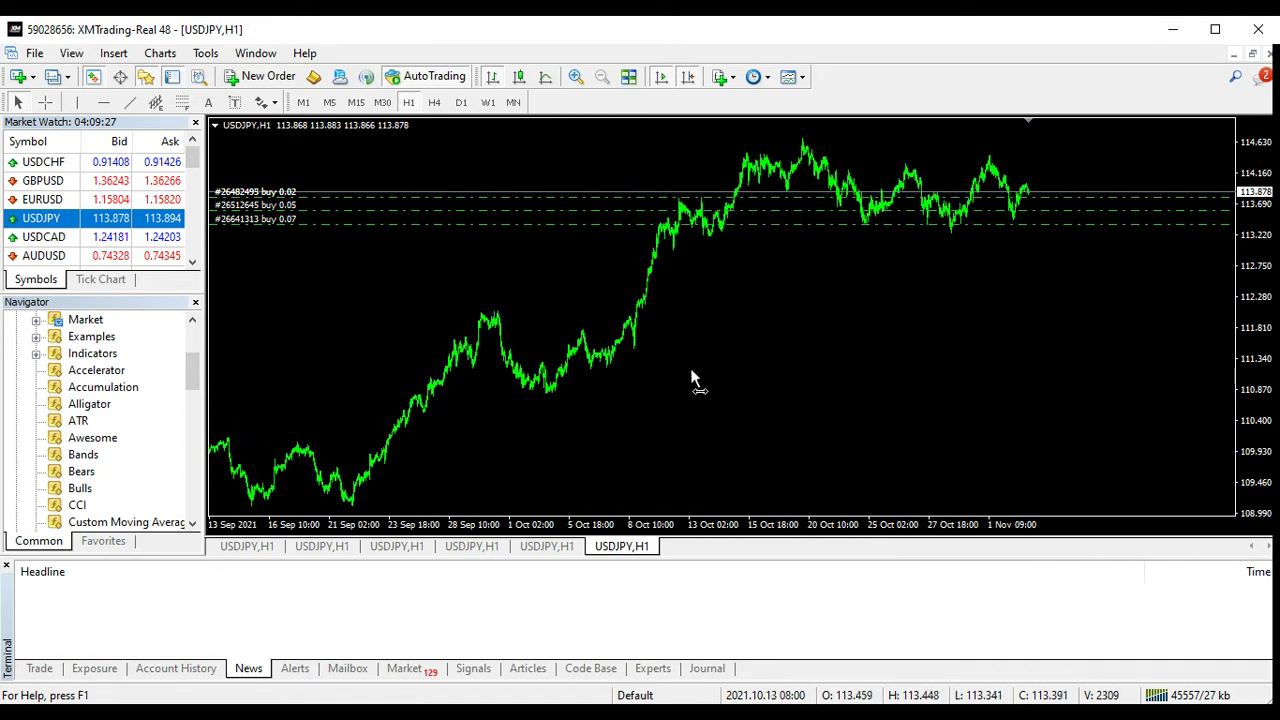
- Draw a red rising trendline from the 21 Sep 2021 low, then return to monthly
{"action": "left_click", "coordinate": [130, 104]}
{"action": "left_click_drag", "start_coordinate": [345, 500], "coordinate": [586, 382]}
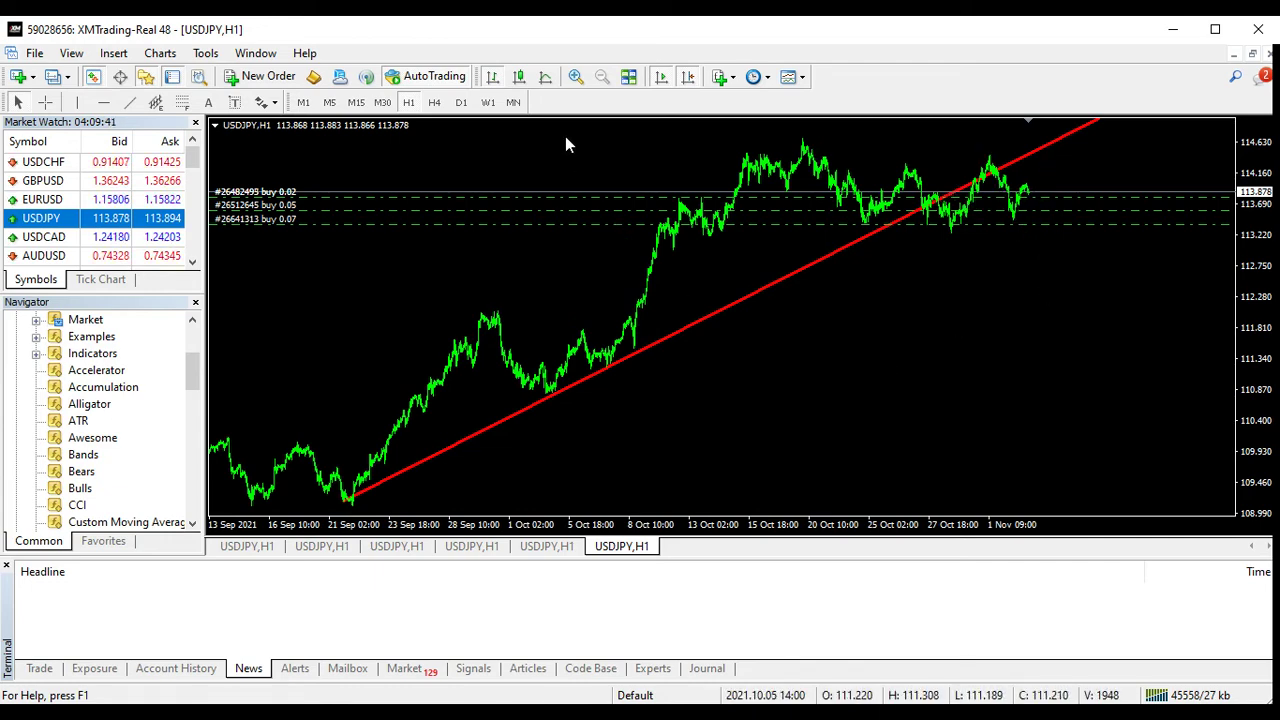
{"action": "left_click", "coordinate": [513, 102]}
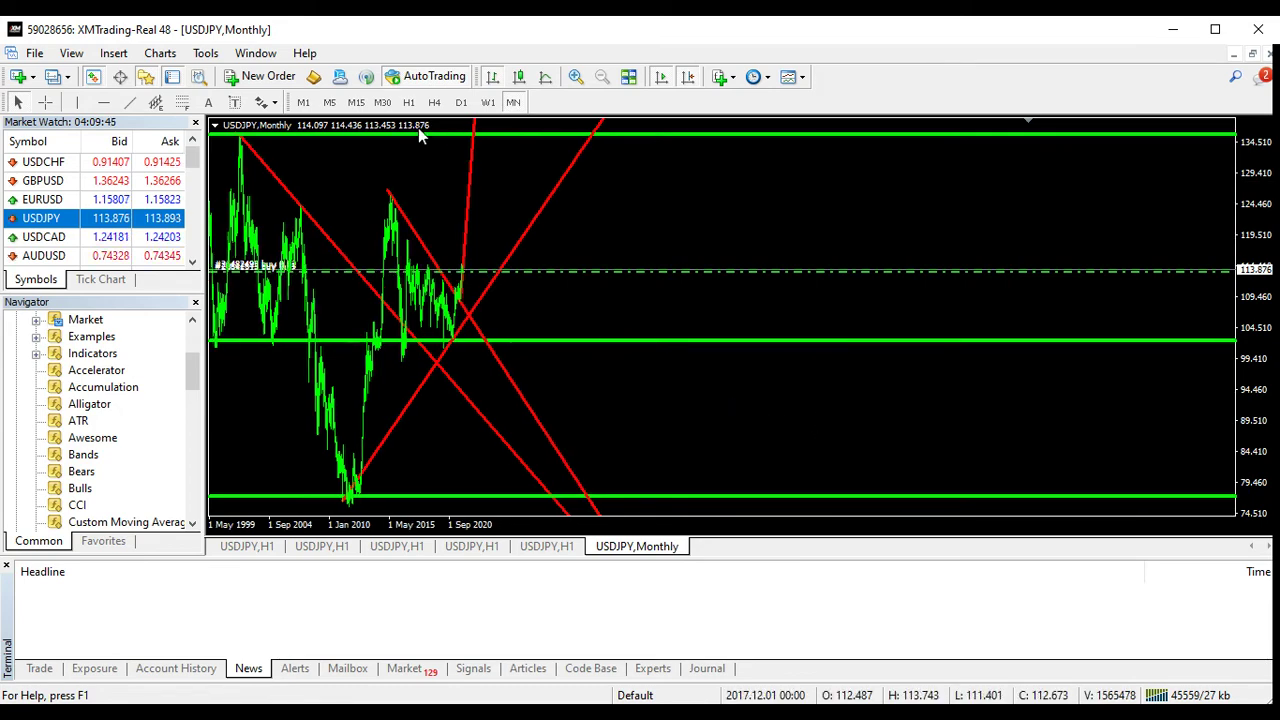
- Switch USDJPY back to H1 to view the rising trendline from the 21 Sep low
{"action": "left_click", "coordinate": [408, 102]}
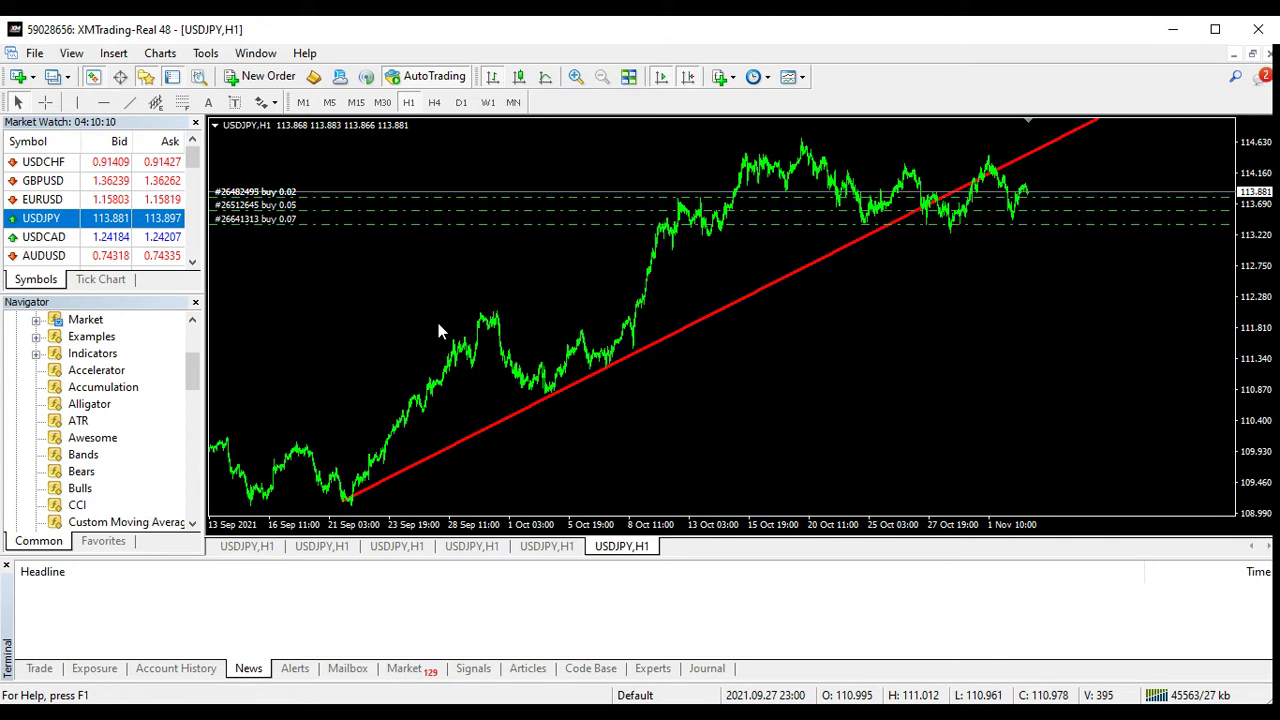
- Review the weekly chart by zooming in and out across 2005-2021, then return to monthly
{"action": "left_click", "coordinate": [488, 103]}
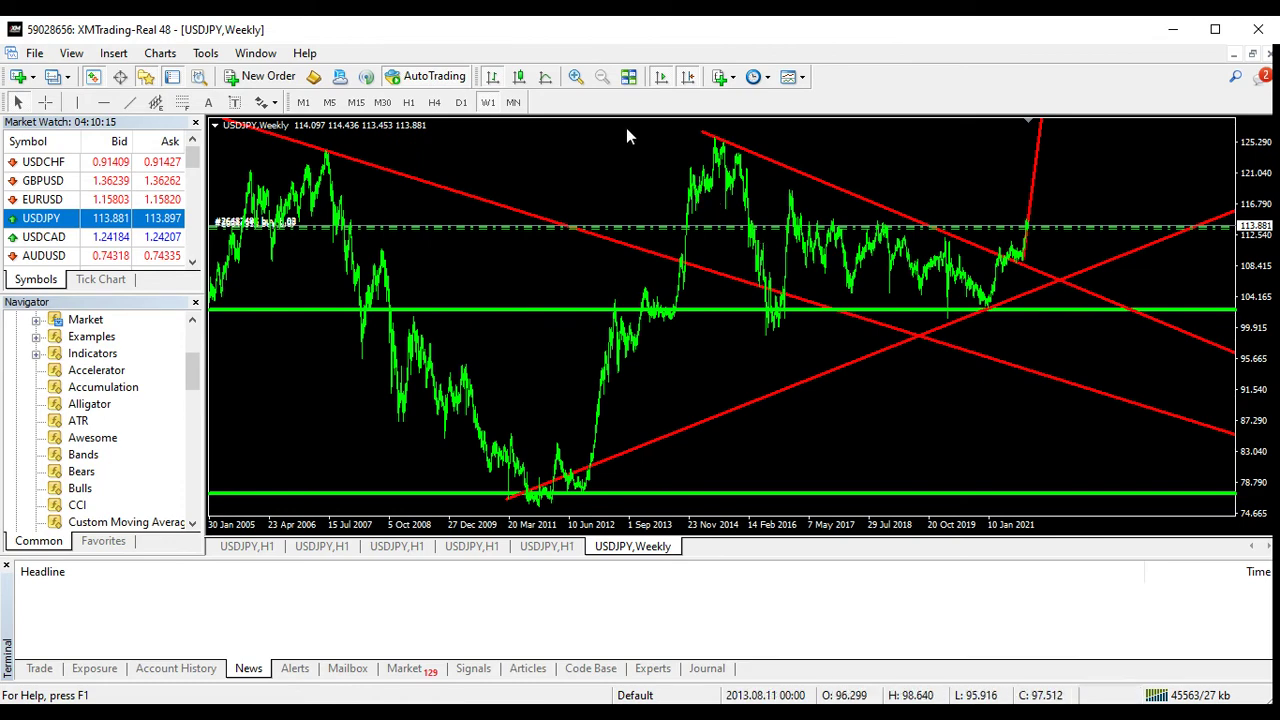
{"action": "left_click", "coordinate": [576, 78]}
{"action": "left_click", "coordinate": [576, 78]}
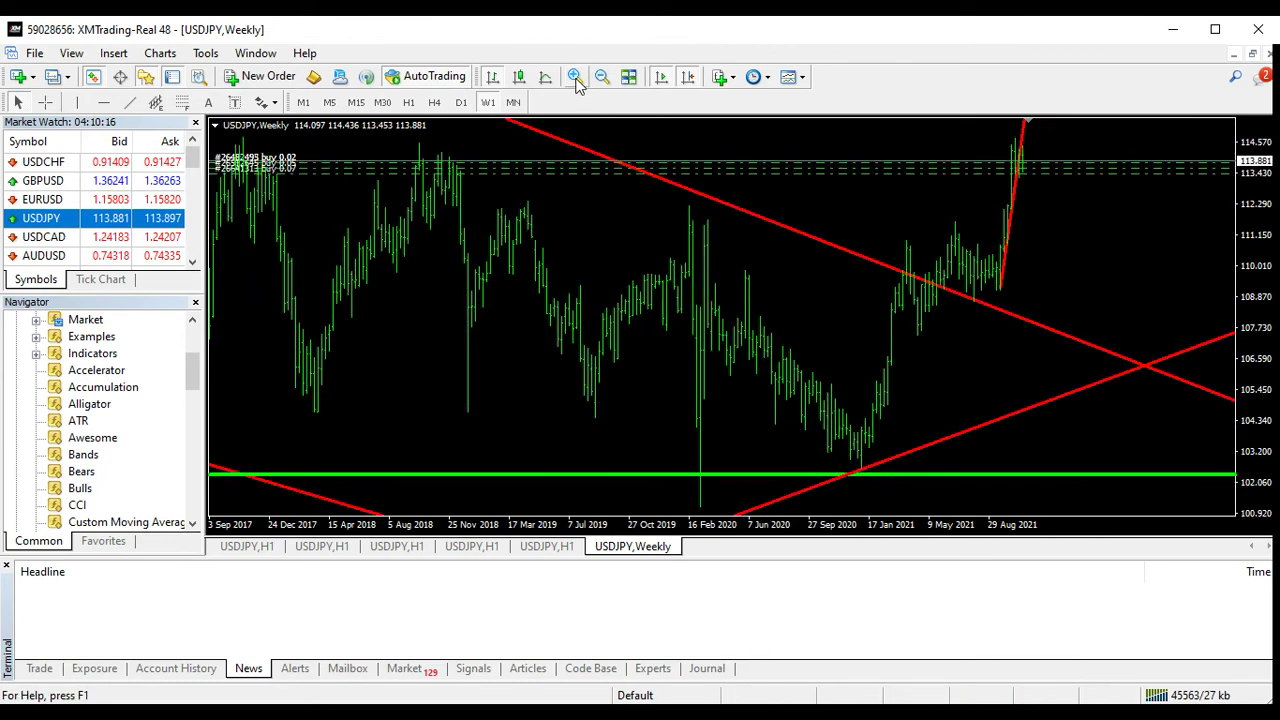
{"action": "left_click", "coordinate": [600, 79]}
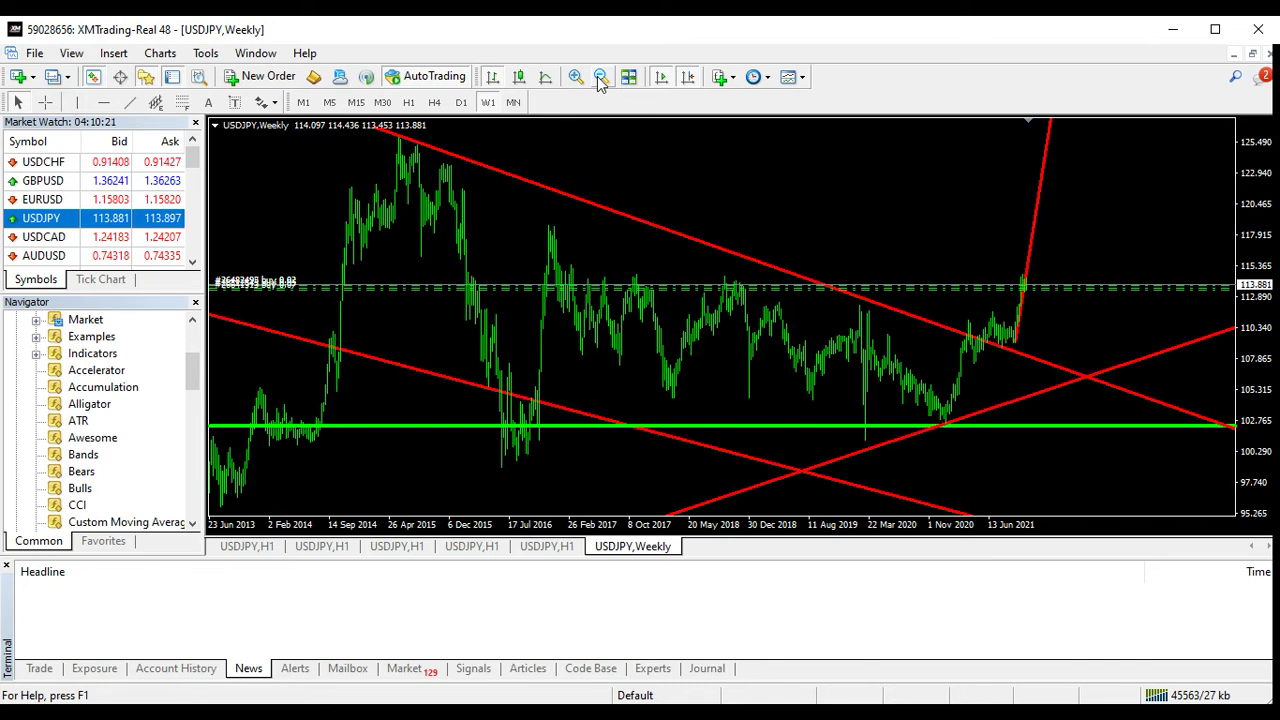
{"action": "left_click", "coordinate": [600, 79]}
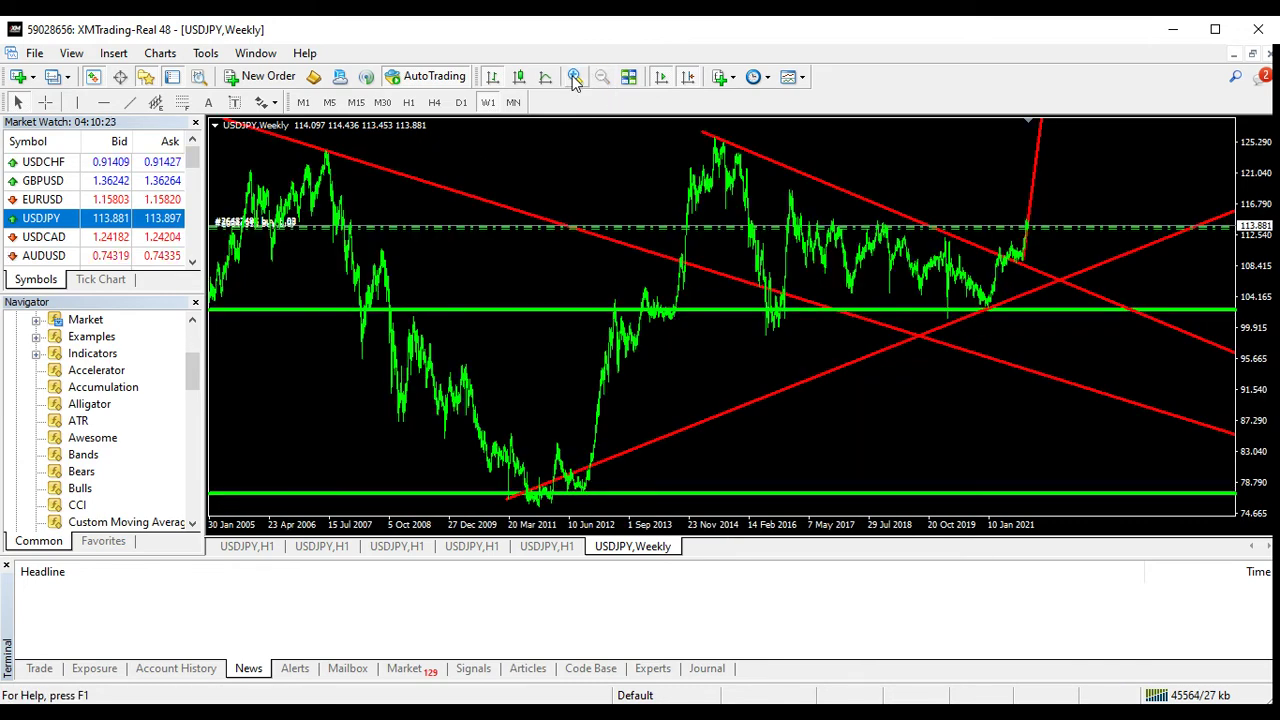
{"action": "left_click", "coordinate": [575, 77]}
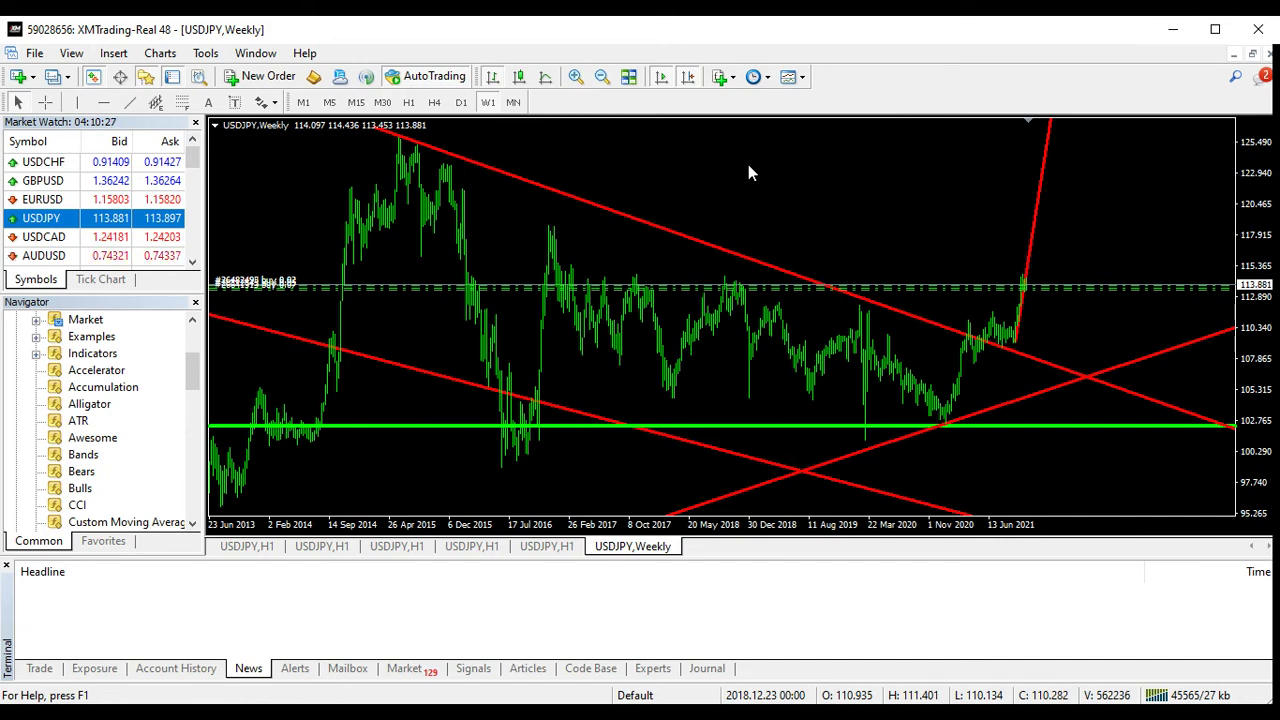
{"action": "left_click", "coordinate": [513, 102]}
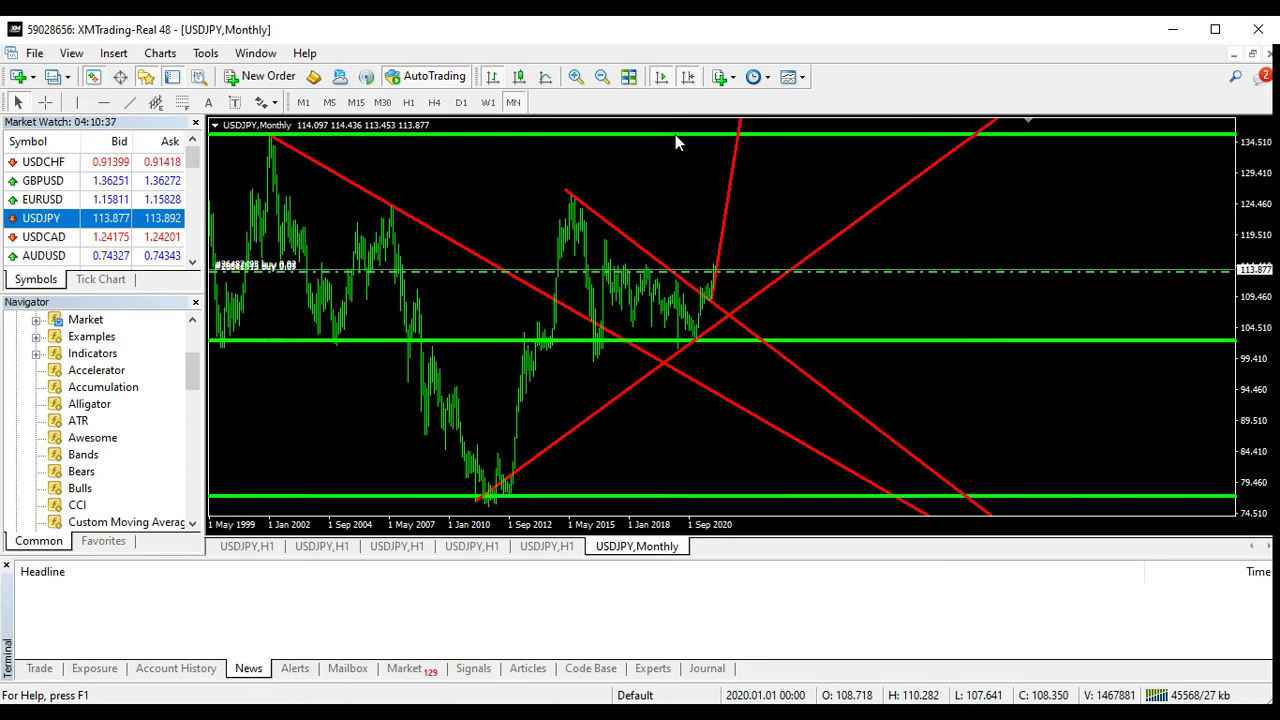
- Switch USDJPY to the W1 timeframe and then to H1
{"action": "left_click", "coordinate": [487, 102]}
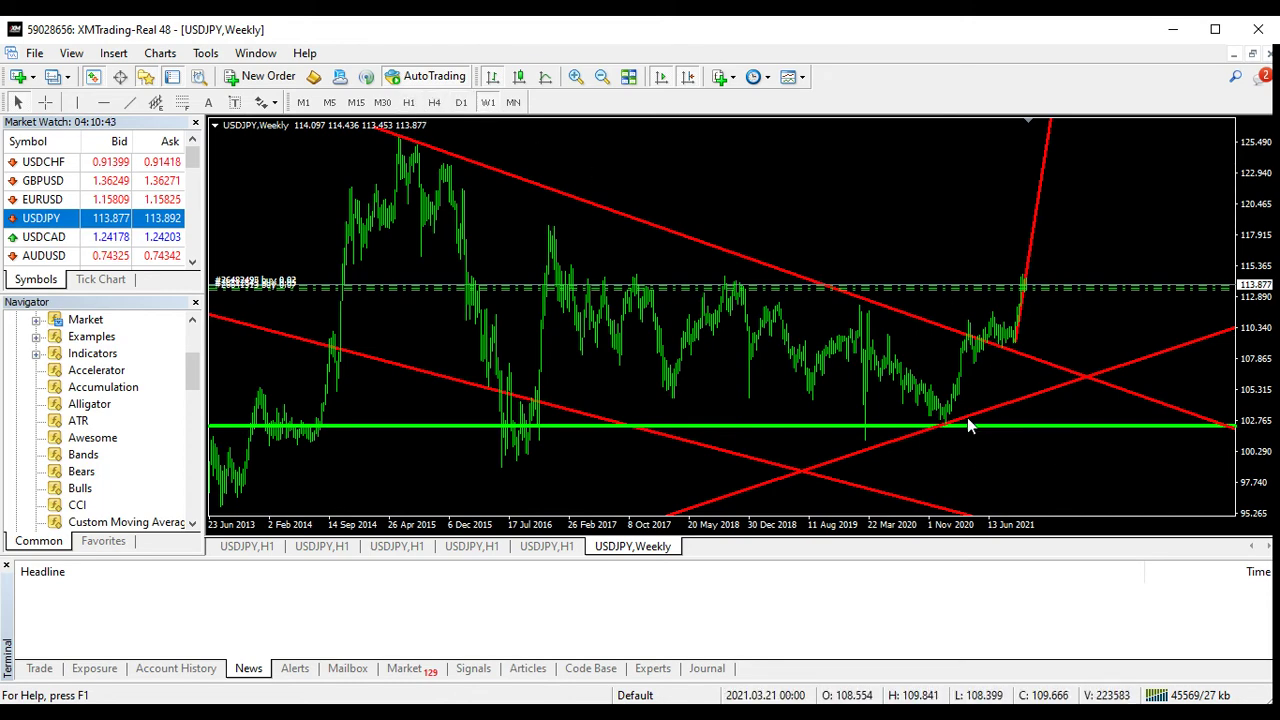
{"action": "left_click", "coordinate": [408, 102]}
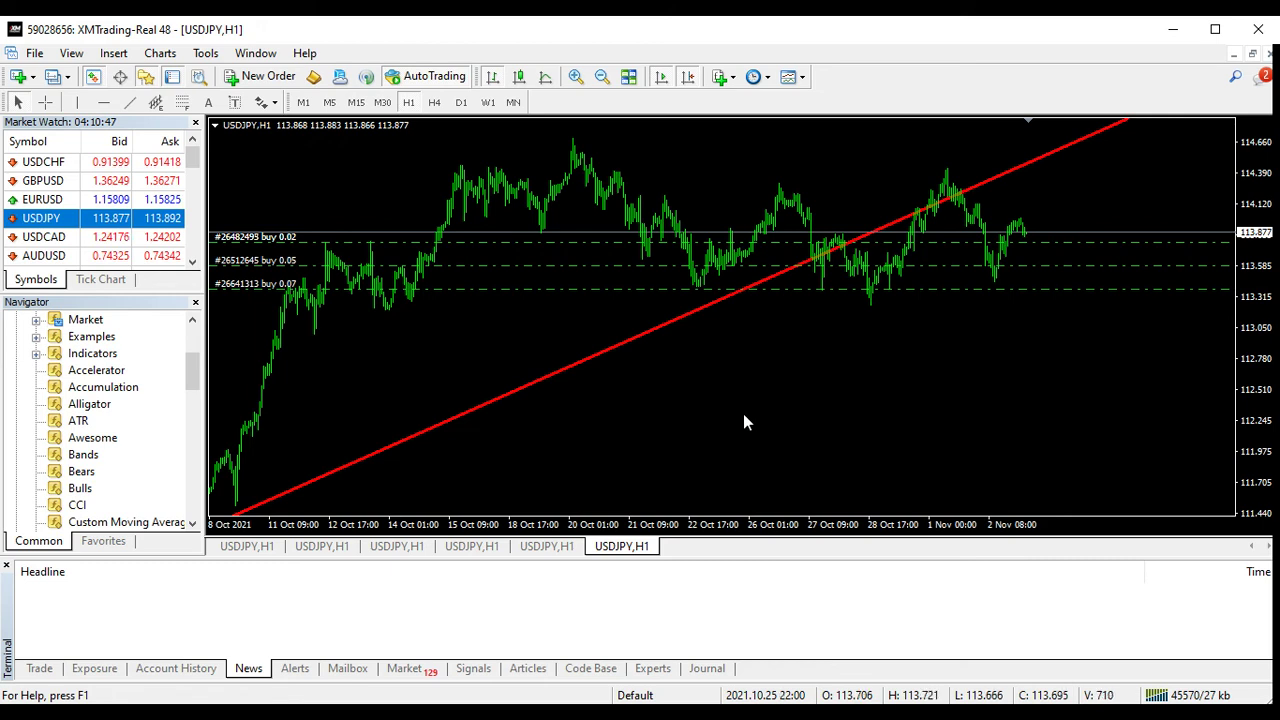